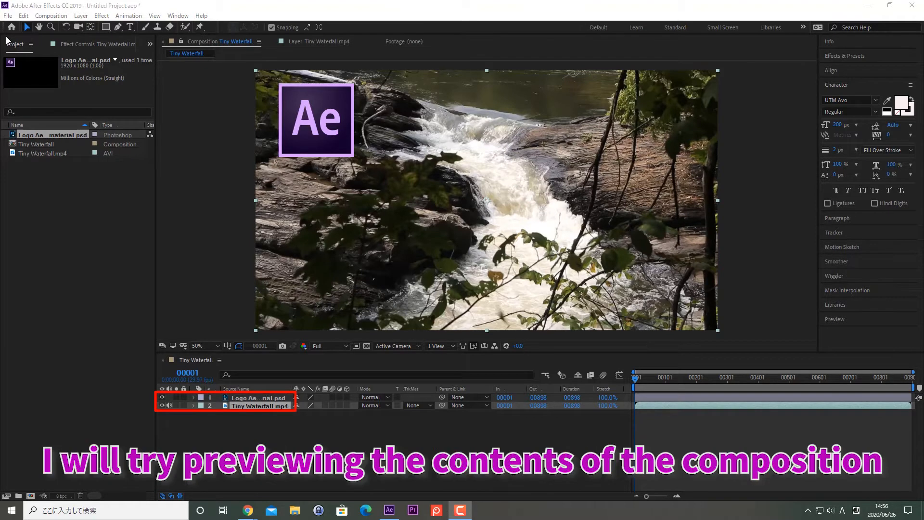
Hide and show the Tiny Waterfall.mp4 layer and the logo layer in turn to check how they stack in the composition.
{"action": "left_click", "coordinate": [162, 405]}
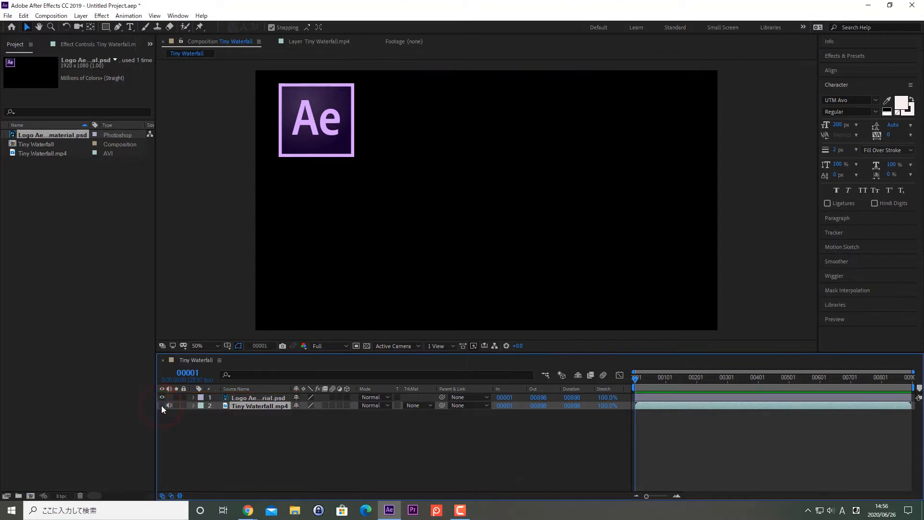
{"action": "left_click", "coordinate": [161, 406]}
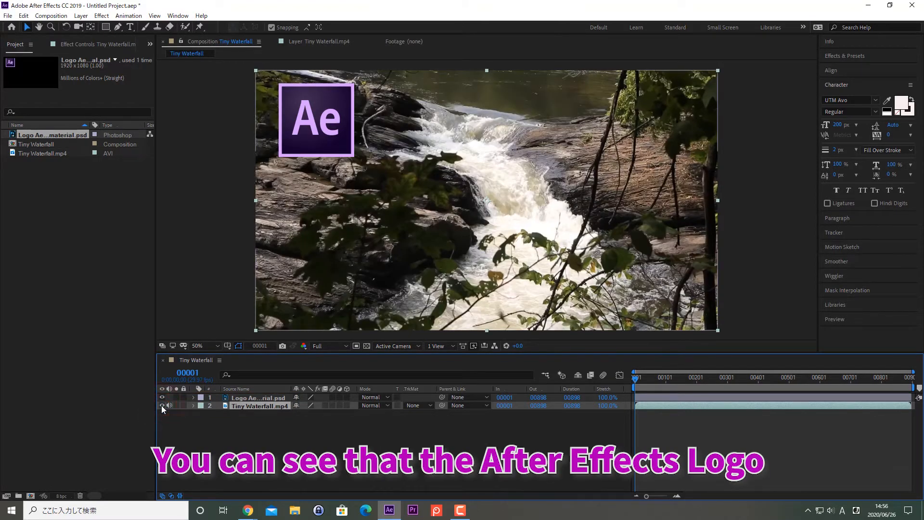
{"action": "left_click", "coordinate": [162, 397]}
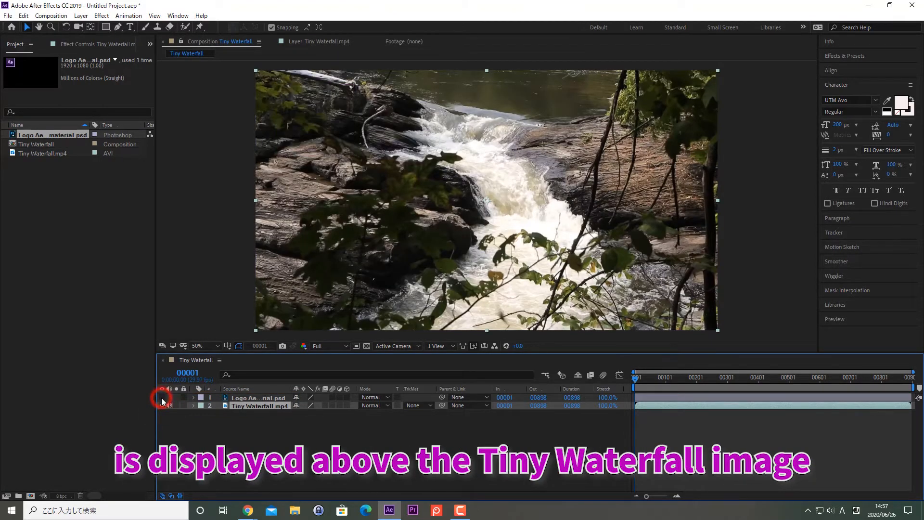
{"action": "left_click", "coordinate": [163, 398]}
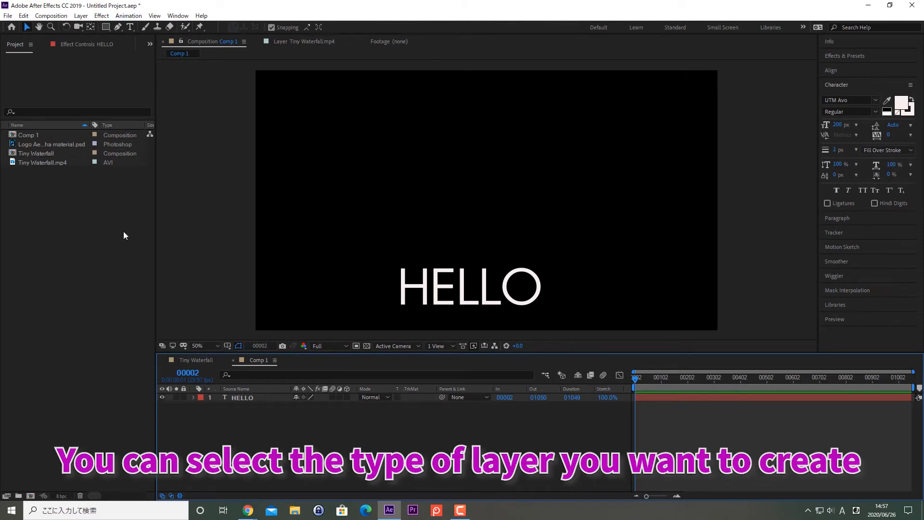
{"action": "left_click", "coordinate": [78, 16]}
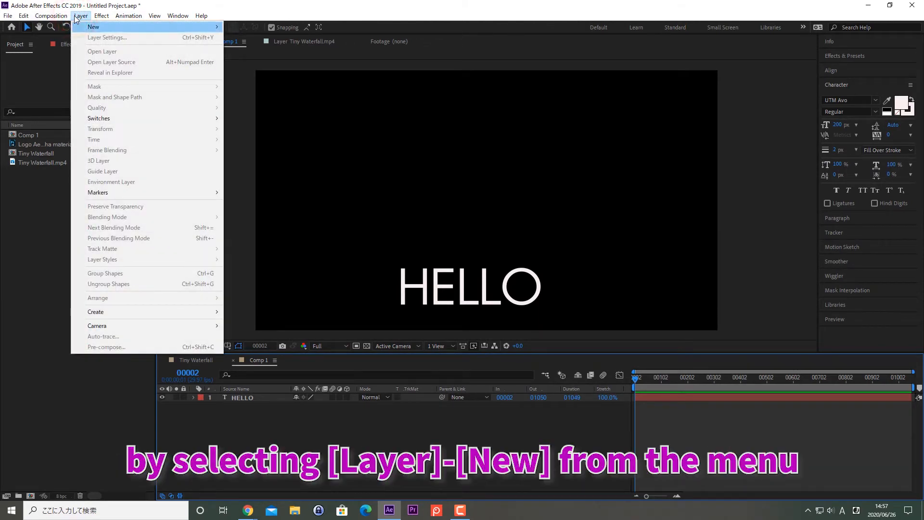
{"action": "mouse_move", "coordinate": [190, 28]}
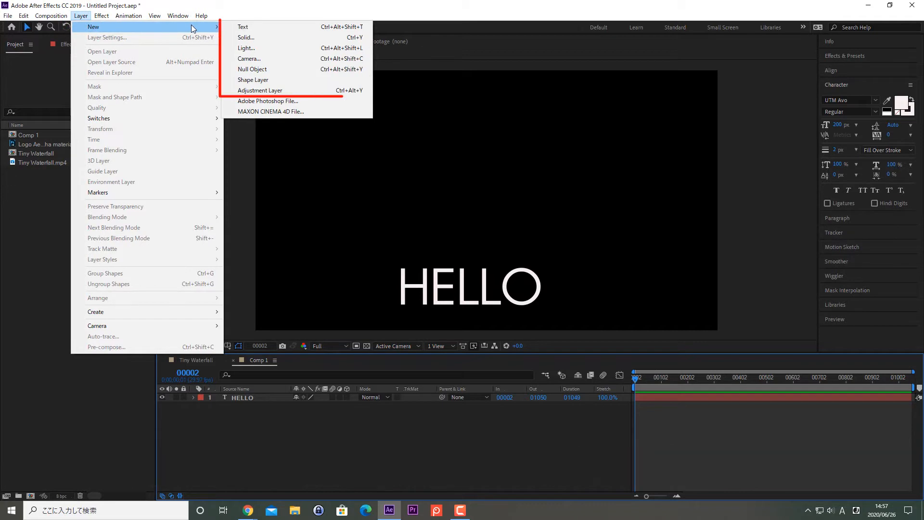
{"action": "left_click", "coordinate": [25, 263]}
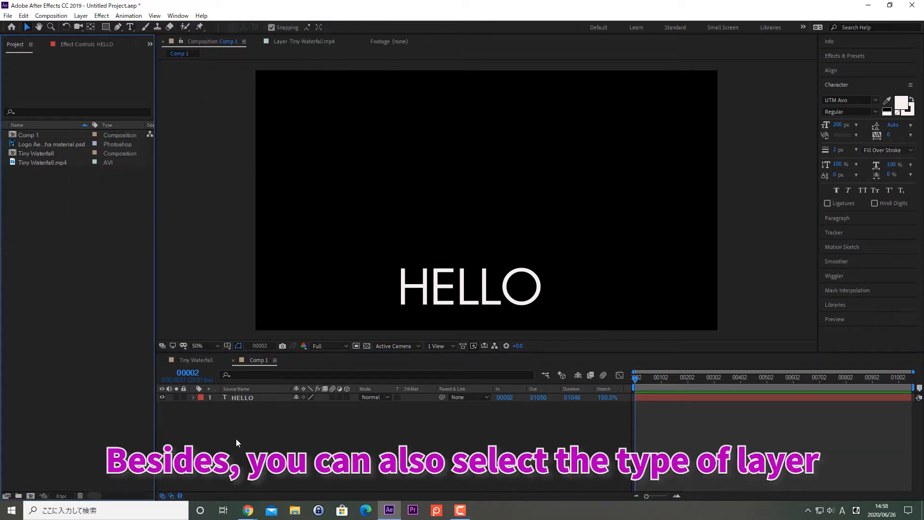
{"action": "right_click", "coordinate": [235, 439]}
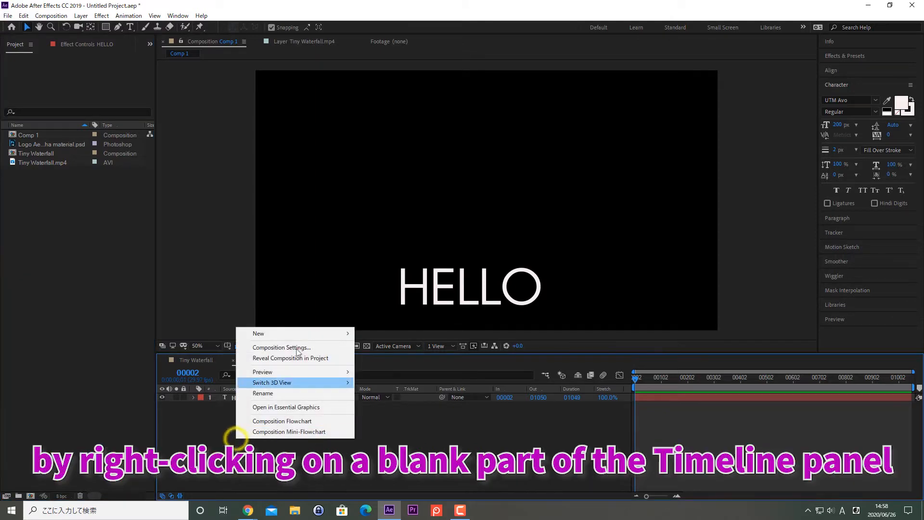
{"action": "mouse_move", "coordinate": [270, 333]}
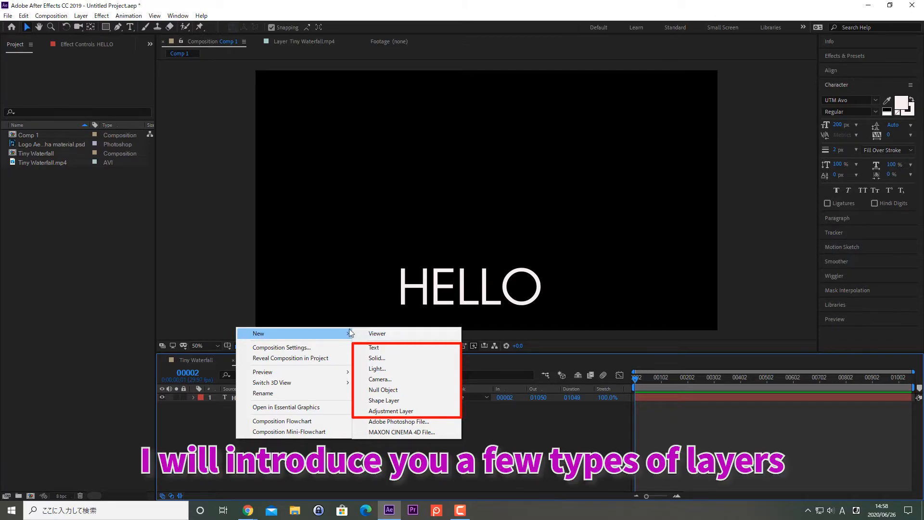
{"action": "left_click", "coordinate": [305, 466]}
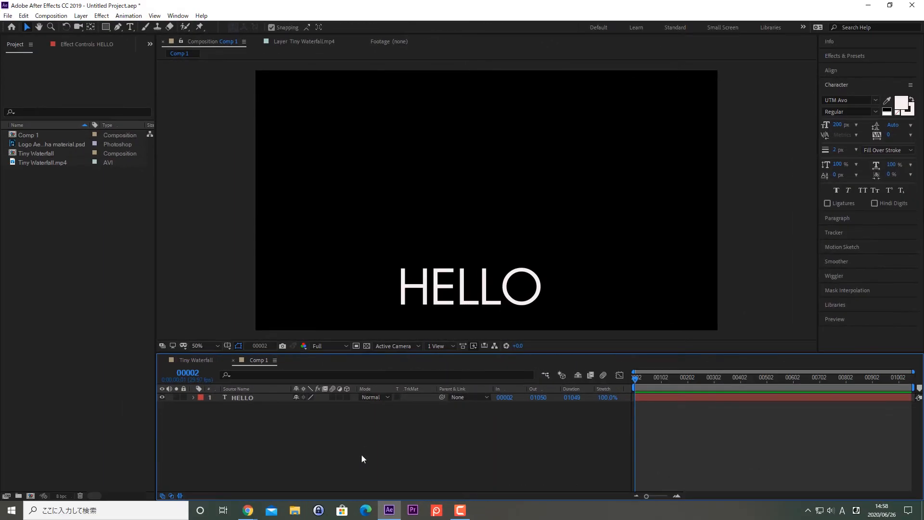
Create a black 1920 × 1080 px solid layer in Comp 1 and check its entry in the Solids folder.
{"action": "right_click", "coordinate": [357, 432]}
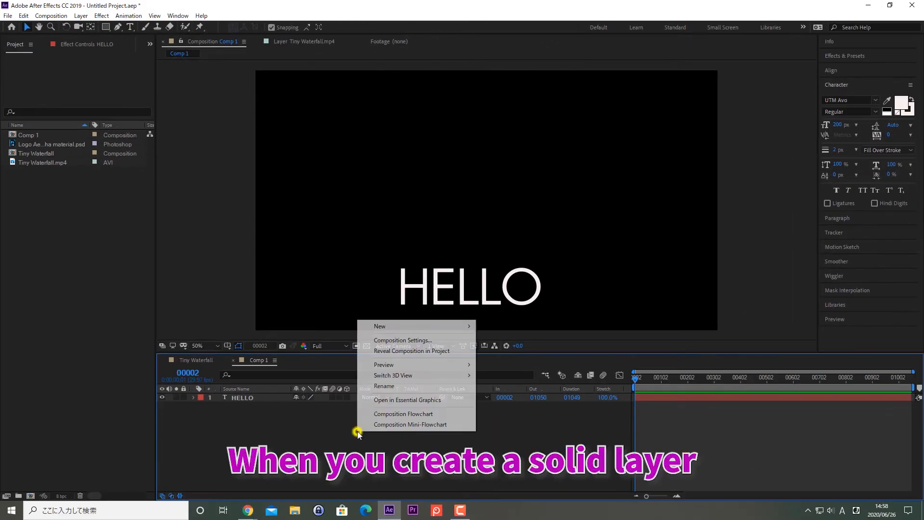
{"action": "mouse_move", "coordinate": [406, 326]}
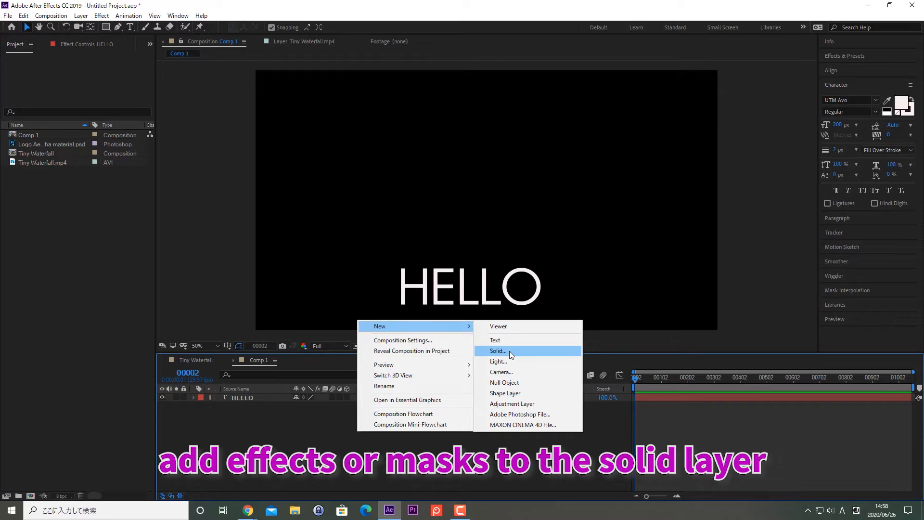
{"action": "left_click", "coordinate": [509, 351]}
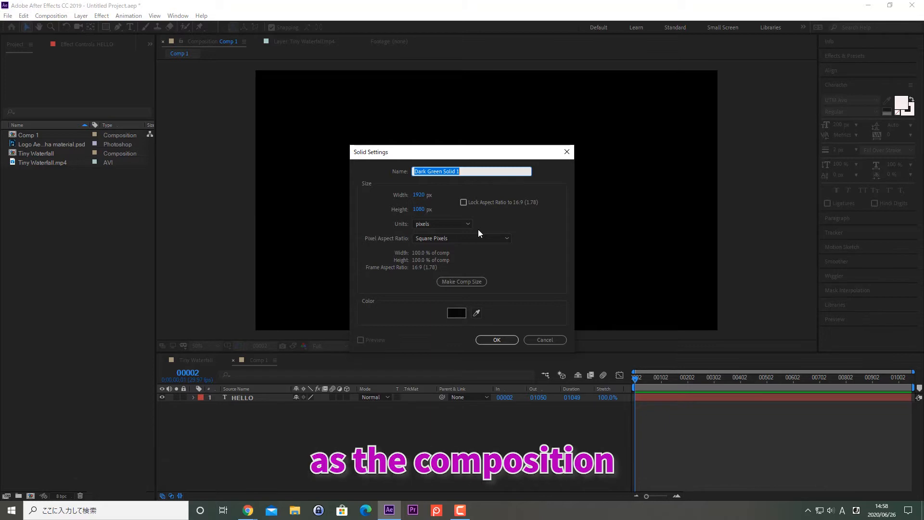
{"action": "left_click", "coordinate": [501, 340]}
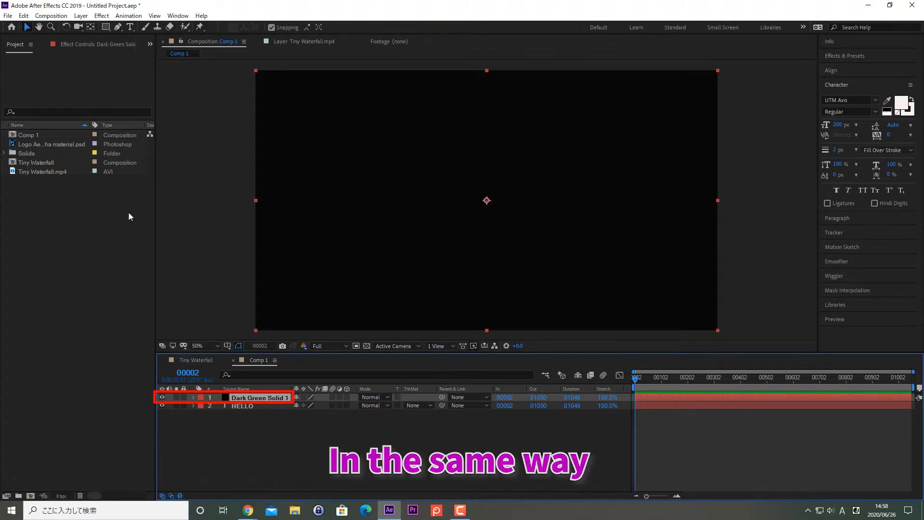
{"action": "left_click", "coordinate": [6, 153]}
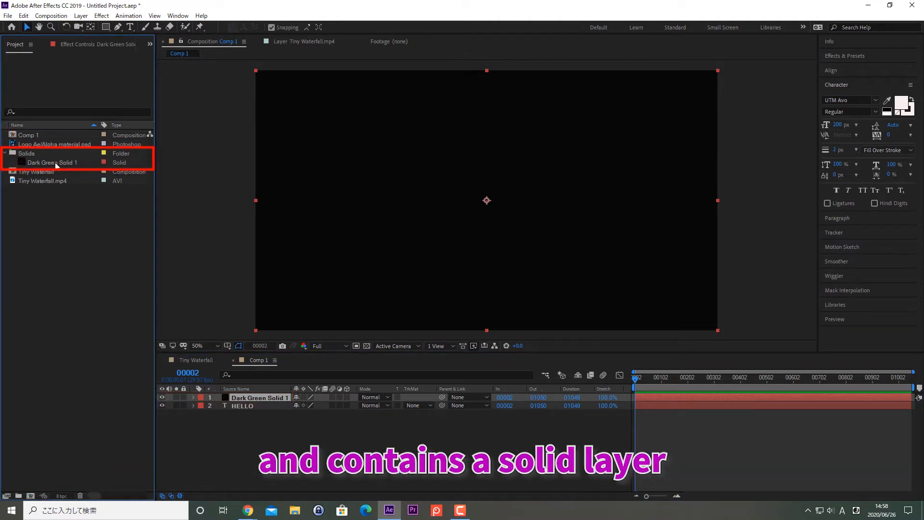
{"action": "left_click", "coordinate": [5, 153]}
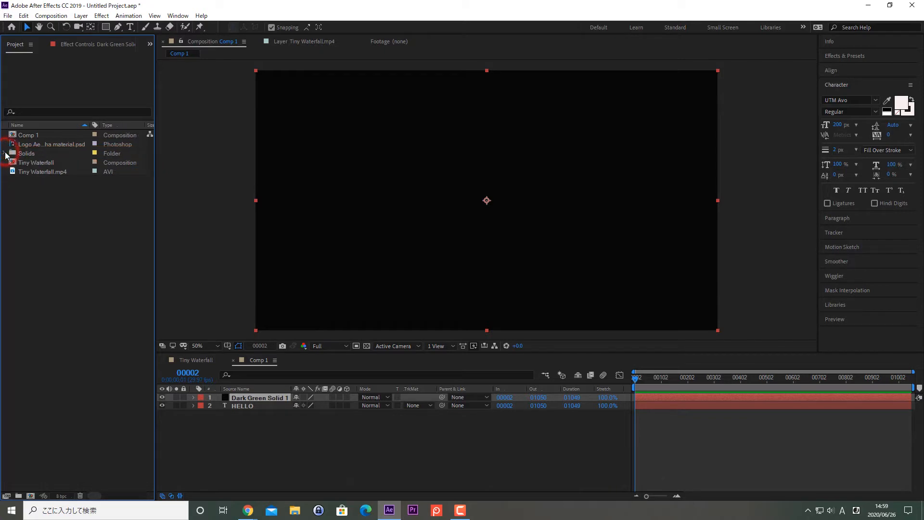
Add an adjustment layer to Comp 1 and check its entry in the Solids folder.
{"action": "right_click", "coordinate": [282, 439]}
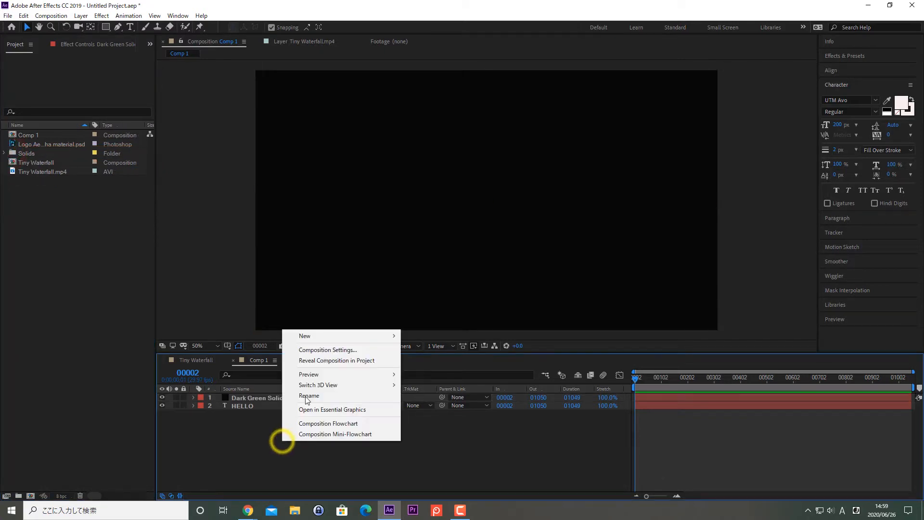
{"action": "mouse_move", "coordinate": [337, 336]}
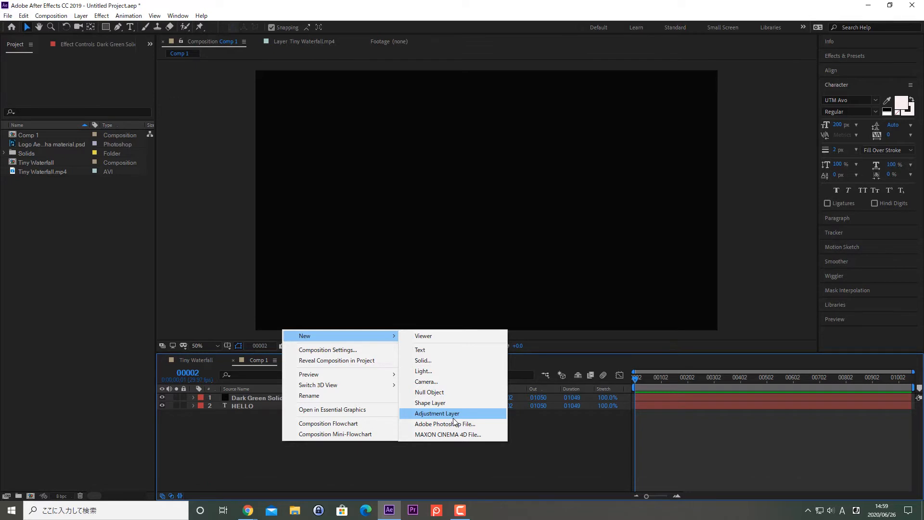
{"action": "left_click", "coordinate": [453, 417]}
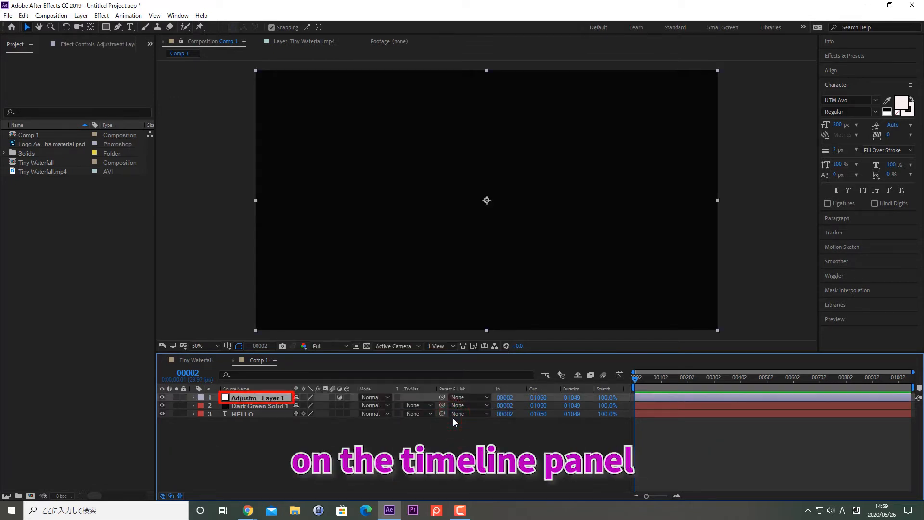
{"action": "left_click", "coordinate": [6, 154]}
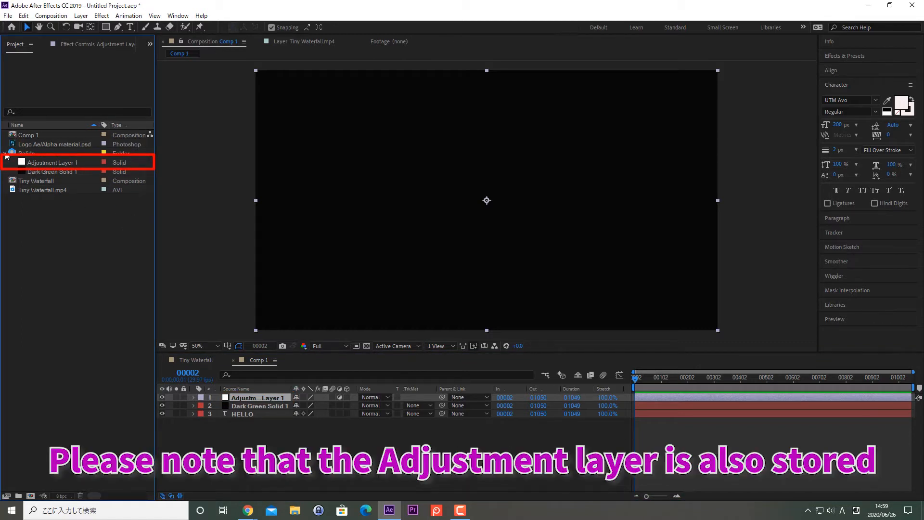
{"action": "left_click", "coordinate": [4, 153]}
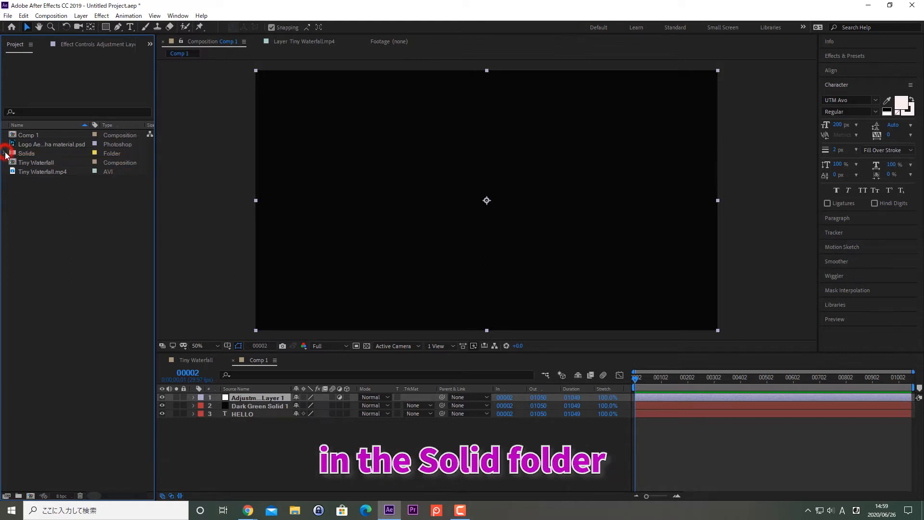
Add a null object to Comp 1, parent the dark green solid layer to it, and expand the Solids folder.
{"action": "right_click", "coordinate": [268, 457]}
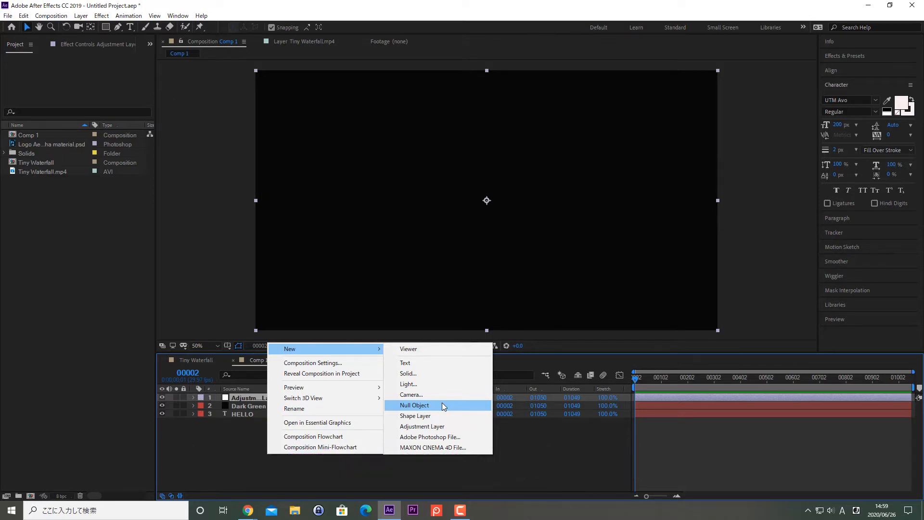
{"action": "left_click", "coordinate": [443, 405]}
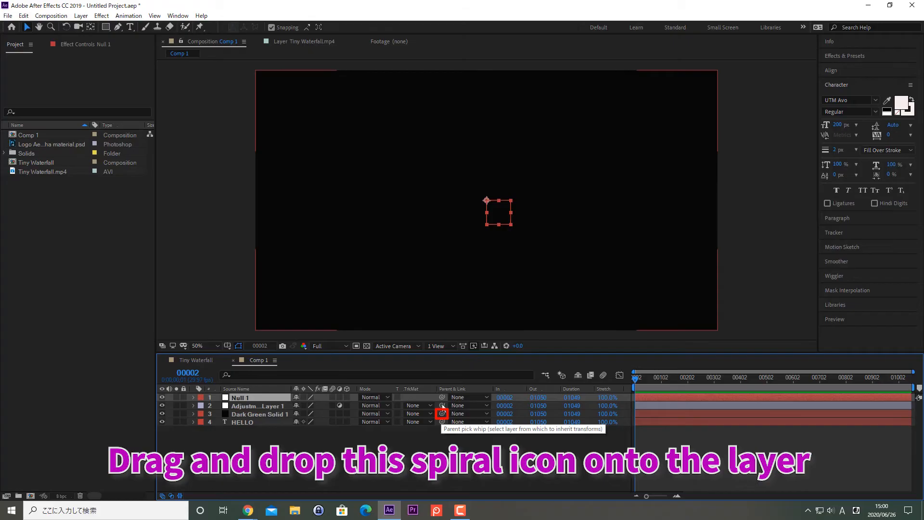
{"action": "left_click_drag", "start_coordinate": [441, 415], "coordinate": [267, 397]}
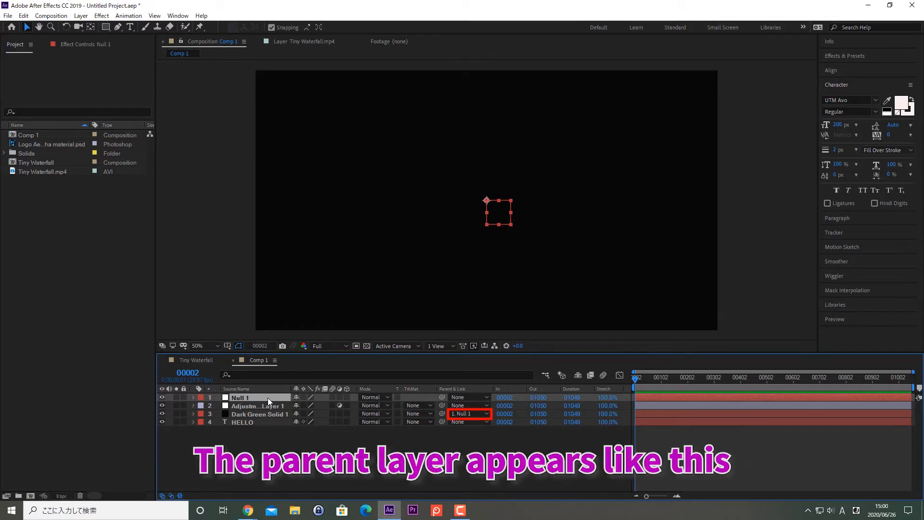
{"action": "left_click", "coordinate": [5, 153]}
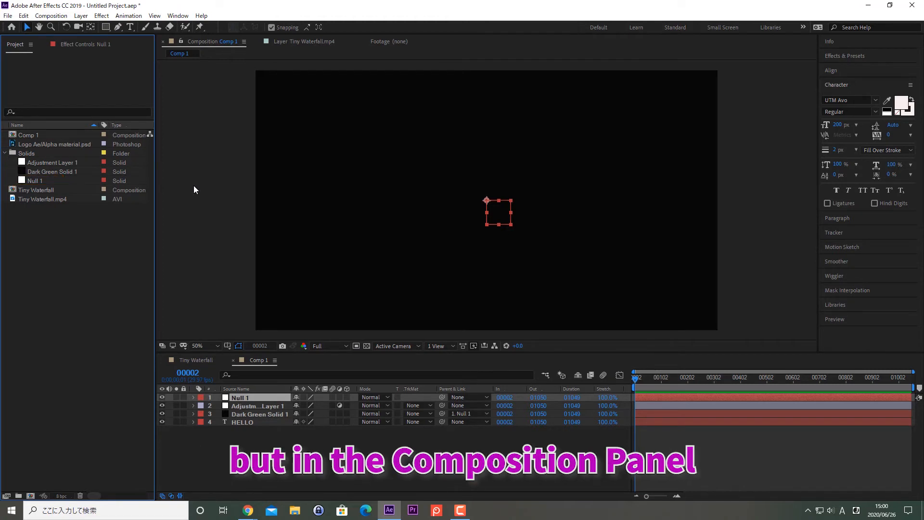
{"action": "left_click", "coordinate": [522, 259]}
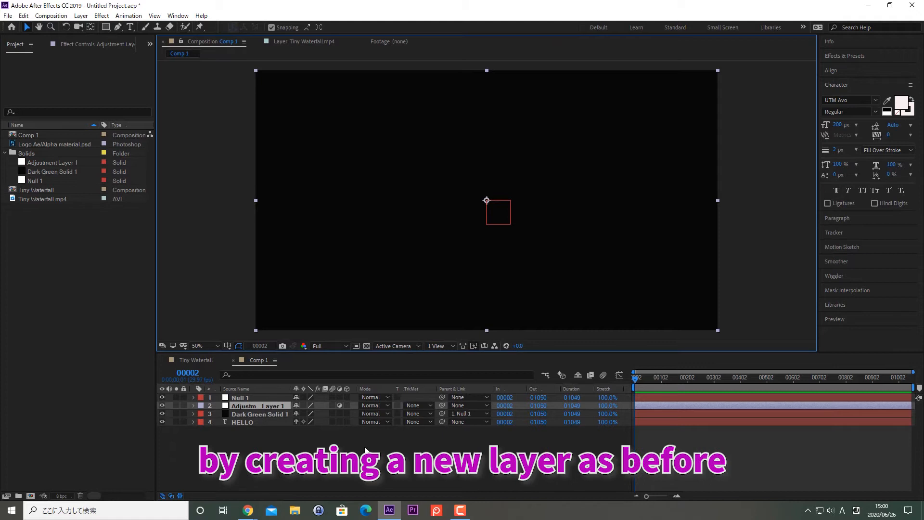
Create an empty shape layer above the adjustment layer, with the Rectangle tool active.
{"action": "right_click", "coordinate": [363, 445]}
{"action": "mouse_move", "coordinate": [423, 341]}
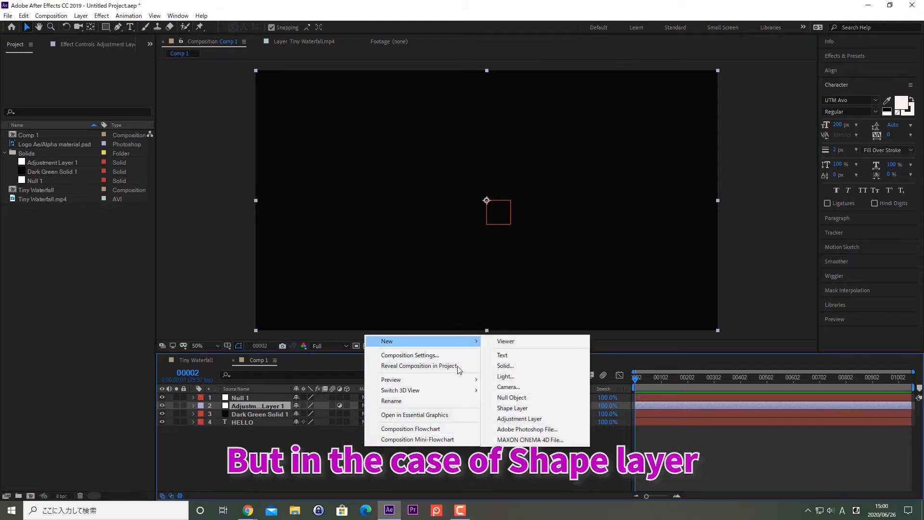
{"action": "left_click", "coordinate": [532, 409]}
{"action": "key", "text": "q"}
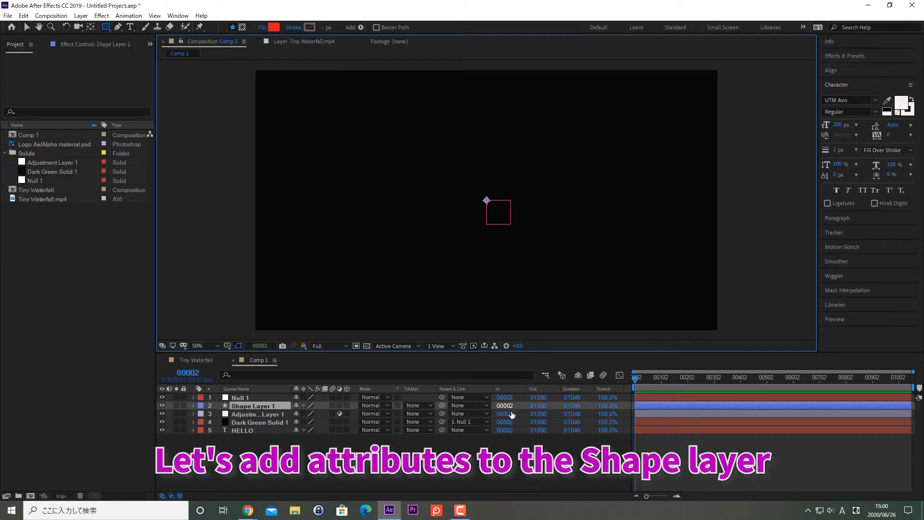
Add Rectangle, Round Corners and Fill attributes to the contents of the shape layer.
{"action": "left_click", "coordinate": [195, 406]}
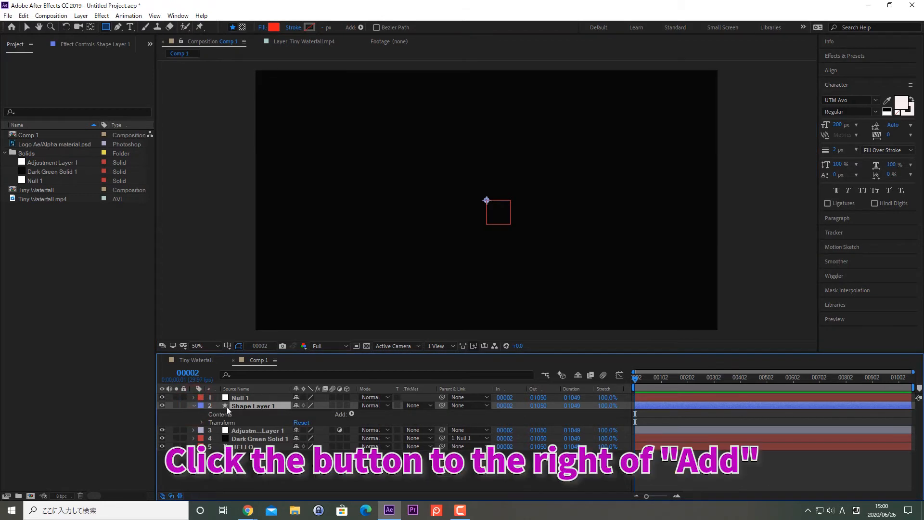
{"action": "left_click", "coordinate": [352, 414]}
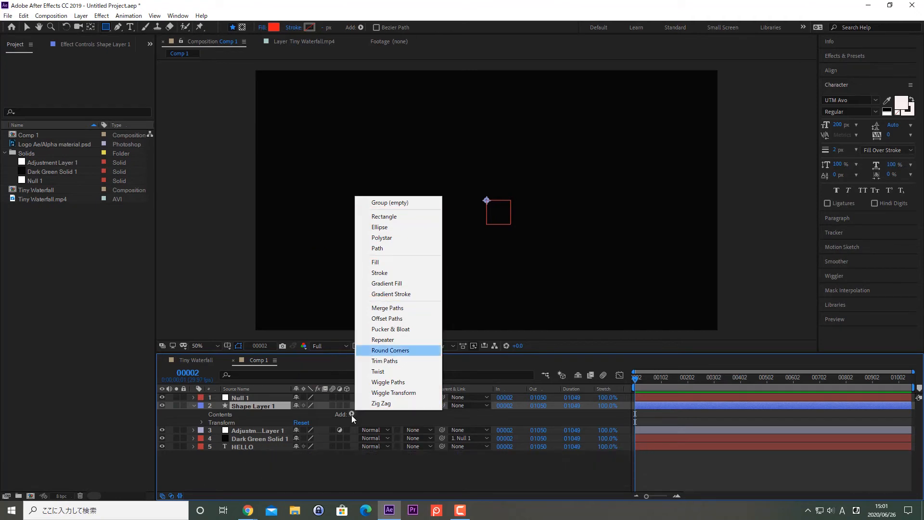
{"action": "left_click", "coordinate": [405, 217]}
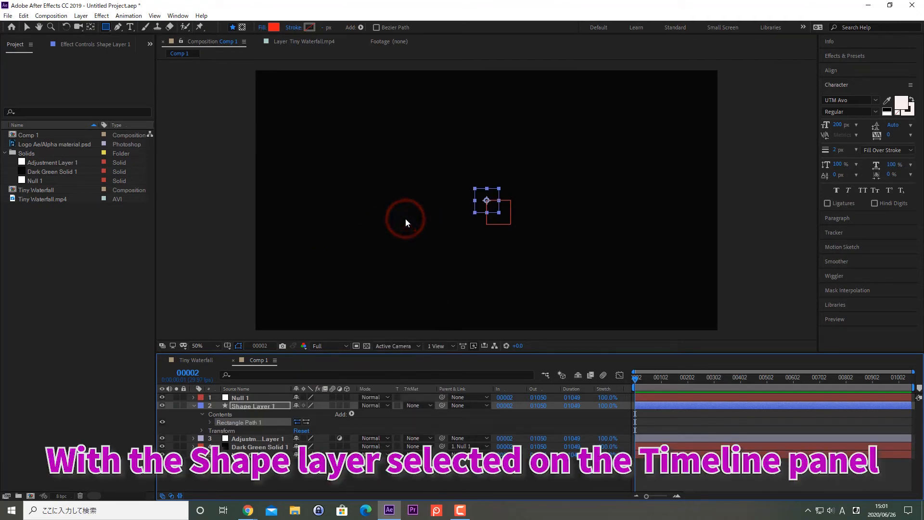
{"action": "left_click", "coordinate": [352, 414]}
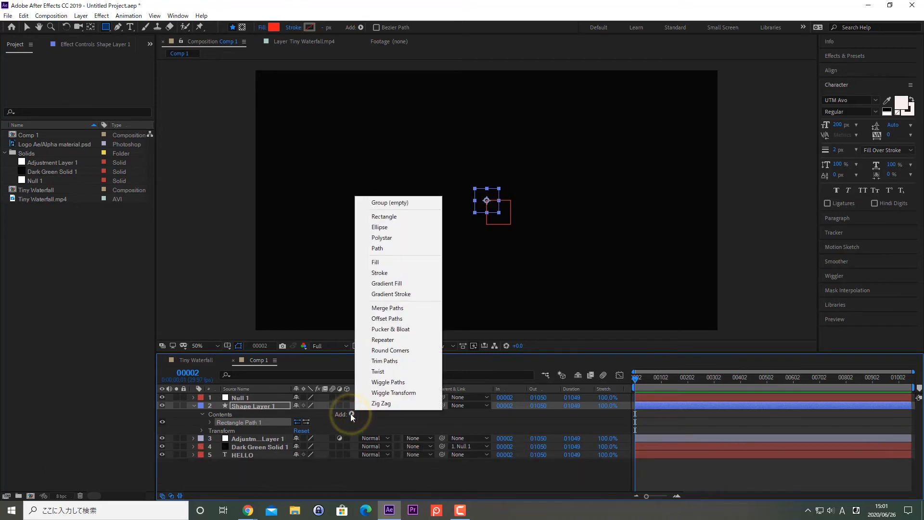
{"action": "left_click", "coordinate": [388, 350]}
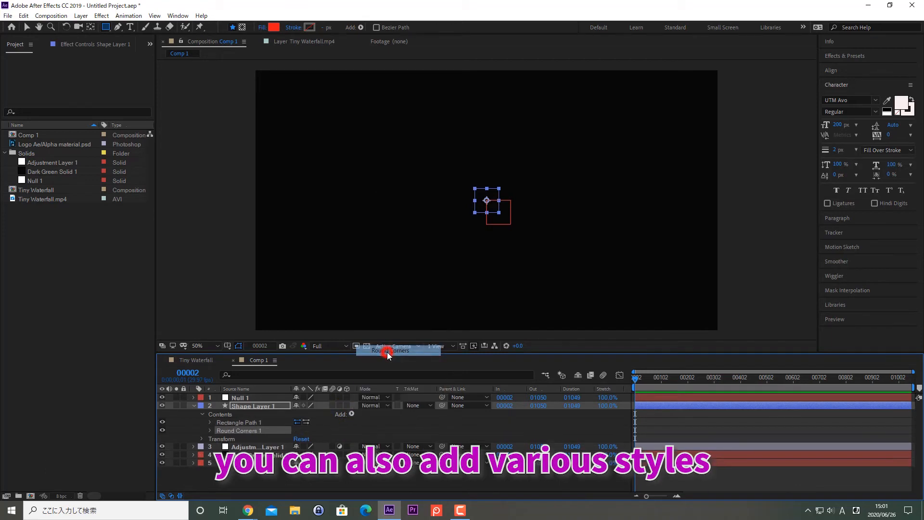
{"action": "left_click", "coordinate": [351, 413]}
{"action": "left_click", "coordinate": [392, 262]}
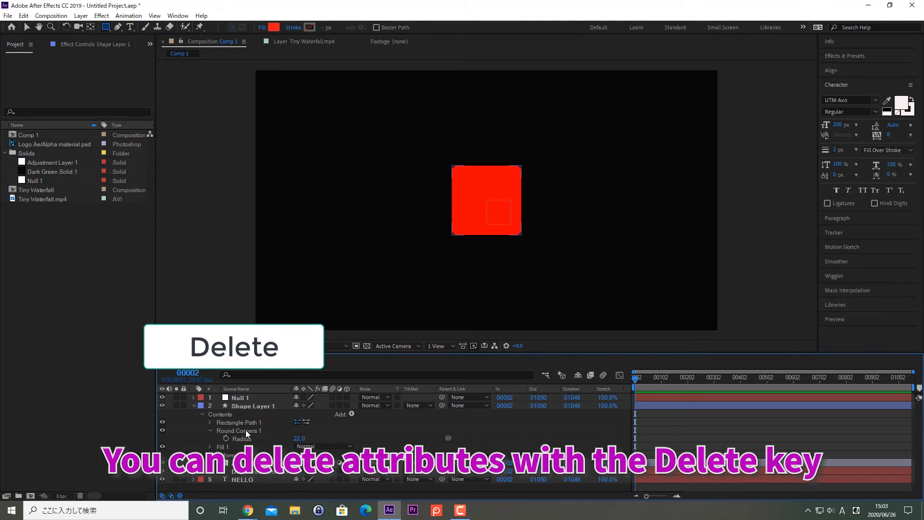
Delete the Round Corners attribute from the shape layer's contents.
{"action": "left_click", "coordinate": [246, 430]}
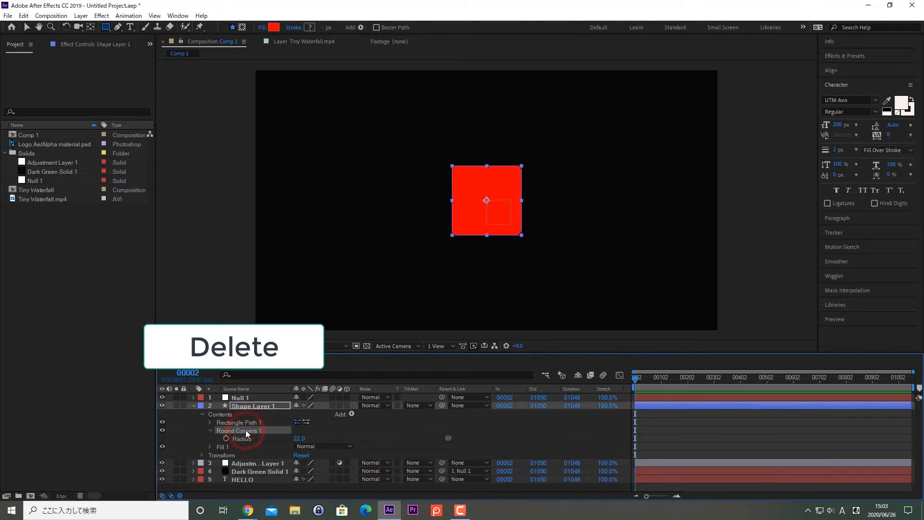
{"action": "key", "text": "Delete"}
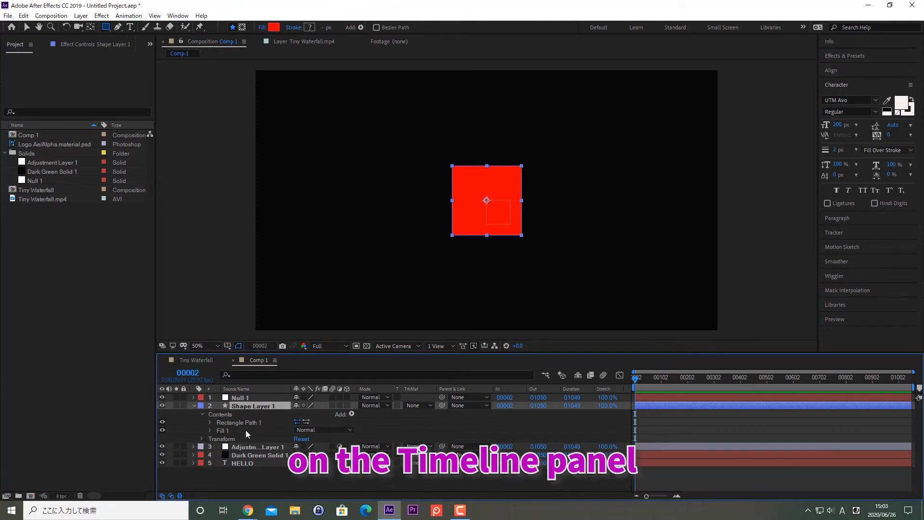
{"action": "left_click", "coordinate": [218, 406], "text": "ctrl"}
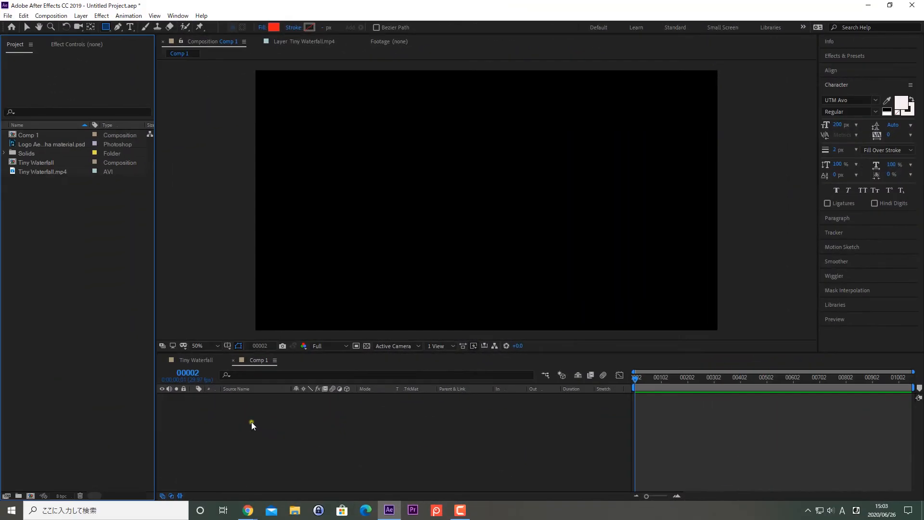
Create a text layer in Comp 1 that reads "hello".
{"action": "right_click", "coordinate": [252, 421]}
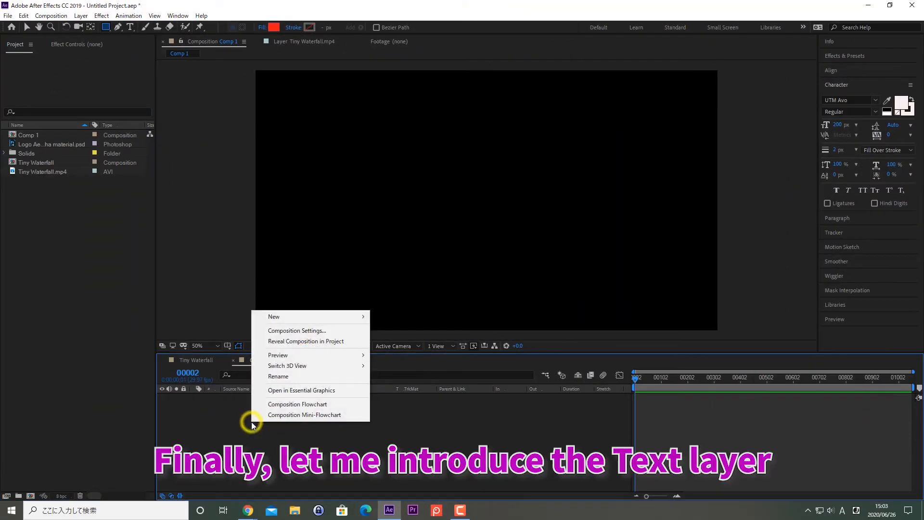
{"action": "mouse_move", "coordinate": [337, 316]}
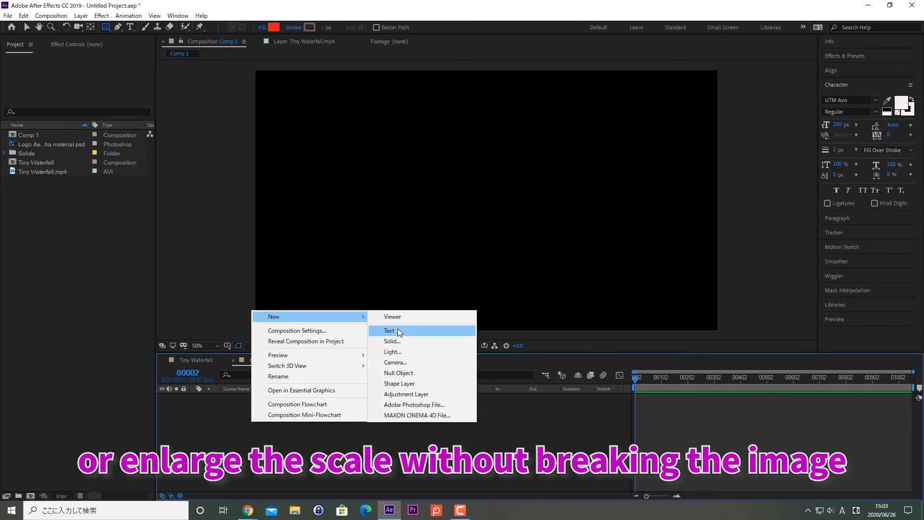
{"action": "left_click", "coordinate": [398, 331]}
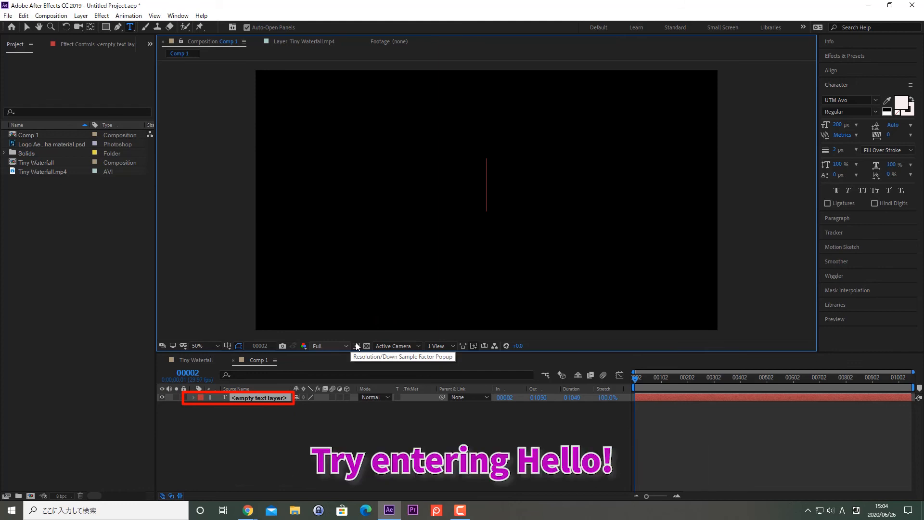
{"action": "type", "text": "hello"}
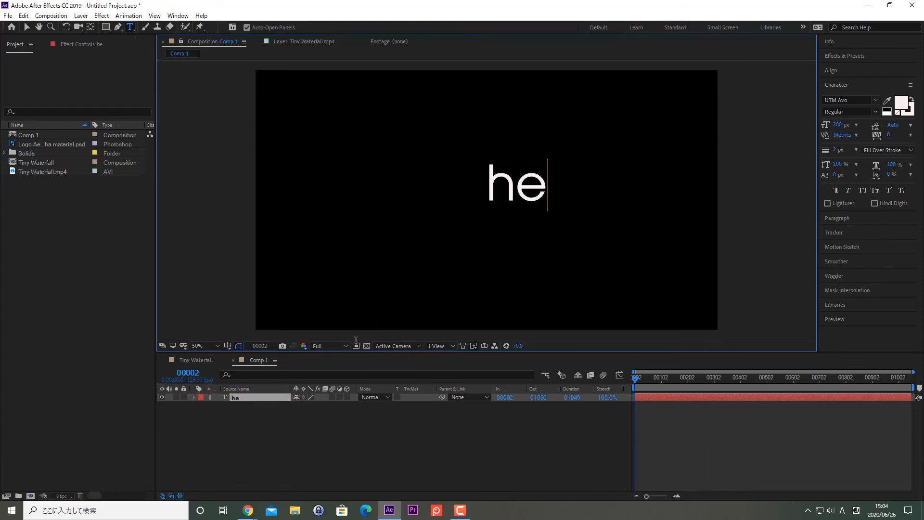
{"action": "left_click", "coordinate": [323, 421]}
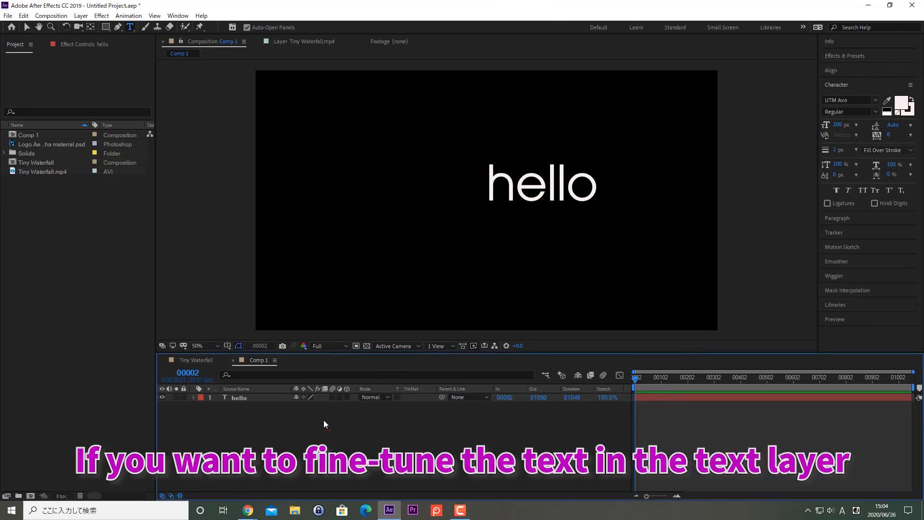
Select the whole "hello" text and set its font to UTM Helve.
{"action": "double_click", "coordinate": [576, 182]}
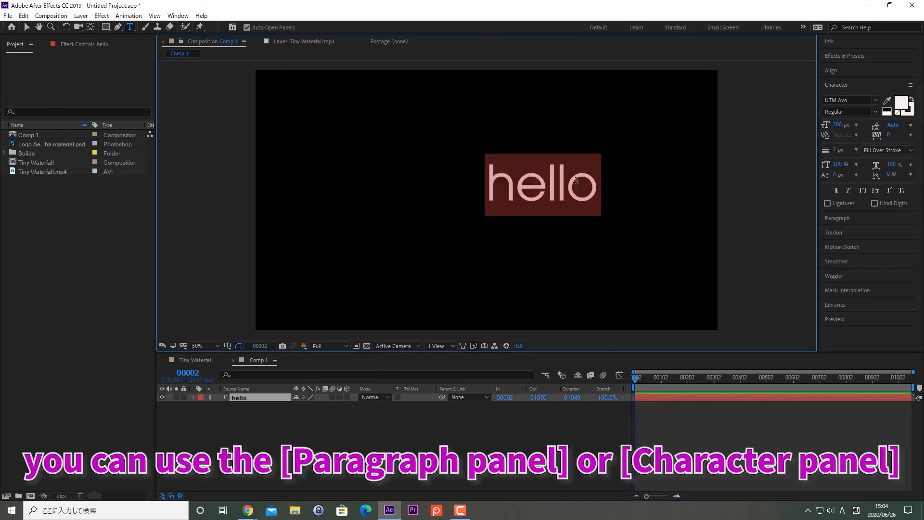
{"action": "left_click", "coordinate": [876, 100]}
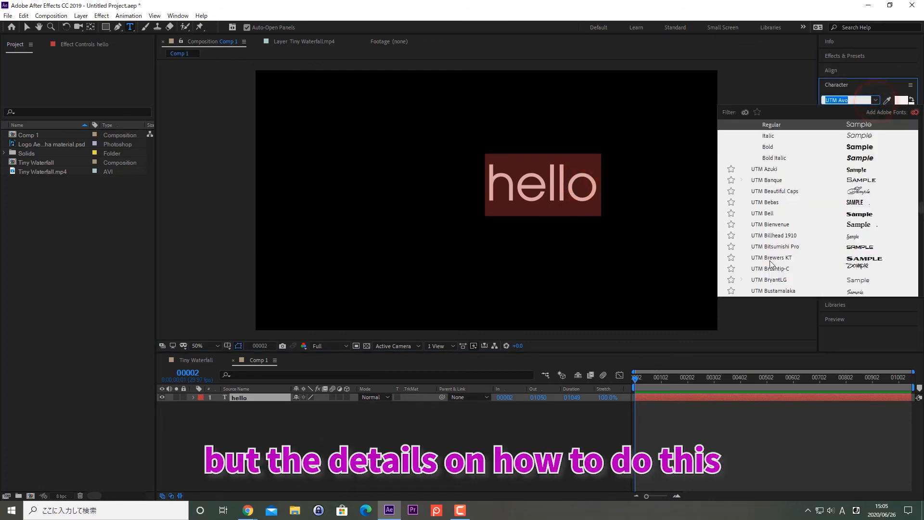
{"action": "scroll", "coordinate": [771, 263], "scroll_direction": "down", "scroll_amount": 10}
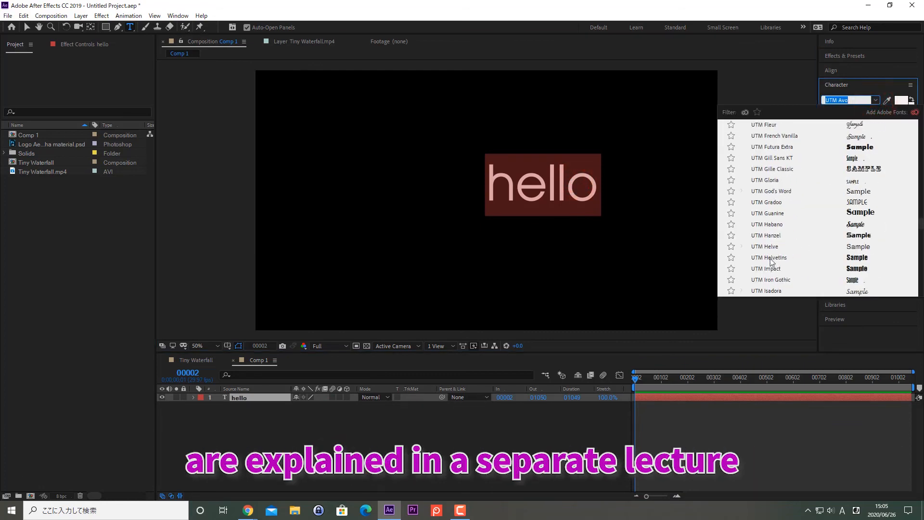
{"action": "left_click", "coordinate": [770, 250]}
Change the fill color of the "hello" text to a bright blue.
{"action": "left_click", "coordinate": [901, 105]}
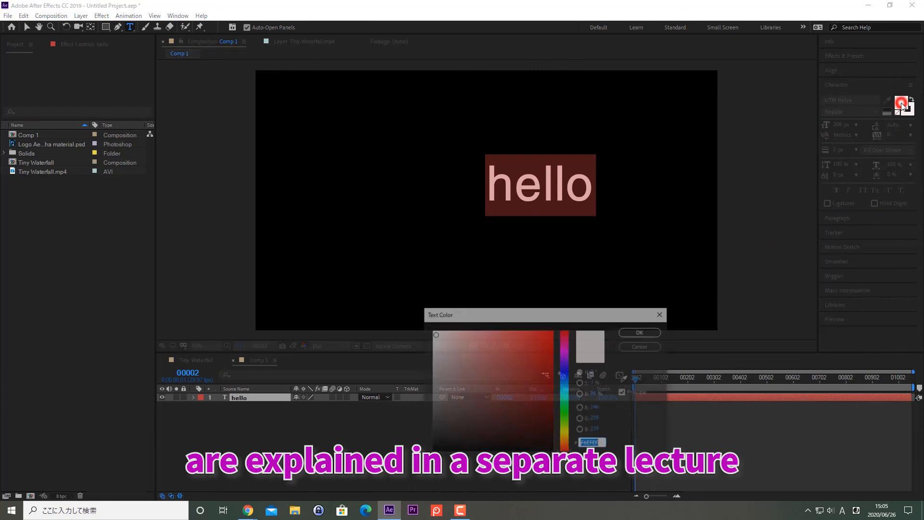
{"action": "left_click", "coordinate": [564, 384]}
{"action": "left_click", "coordinate": [542, 337]}
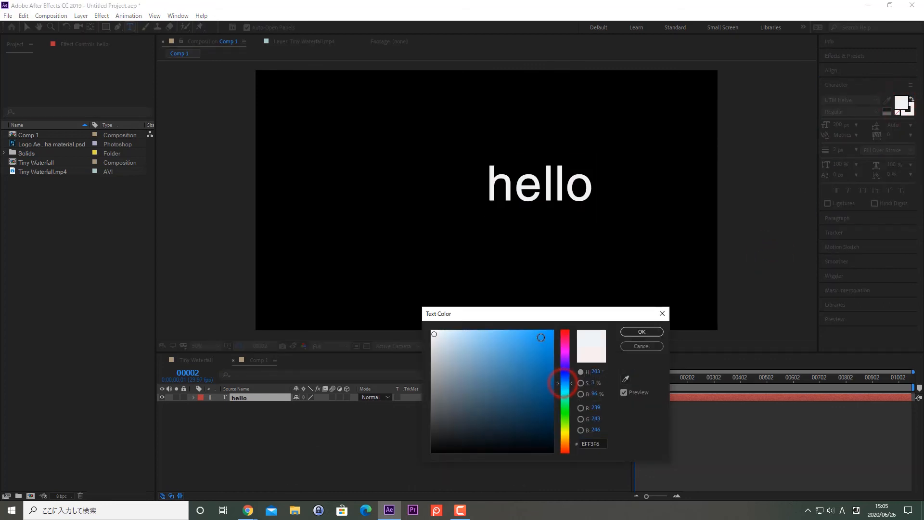
{"action": "left_click", "coordinate": [640, 332]}
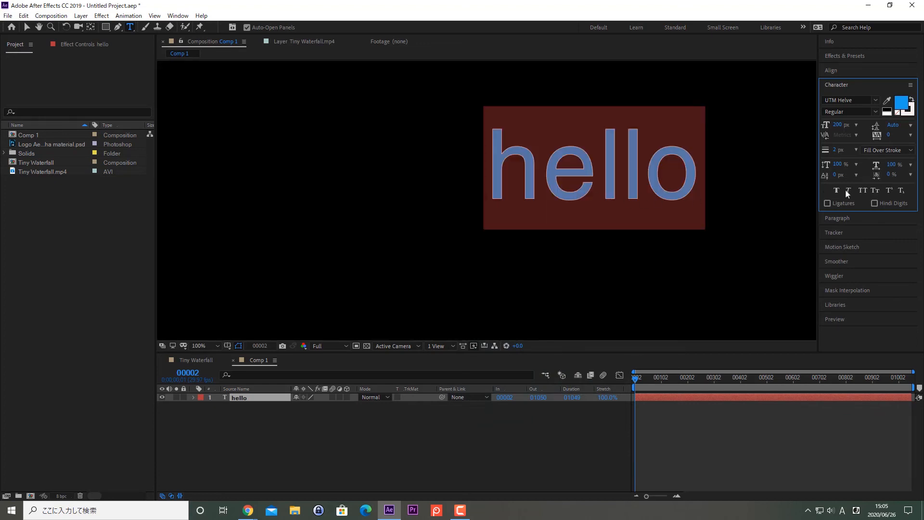
Apply faux italic to the "hello" text and set its stroke width to 1 px.
{"action": "left_click", "coordinate": [848, 190]}
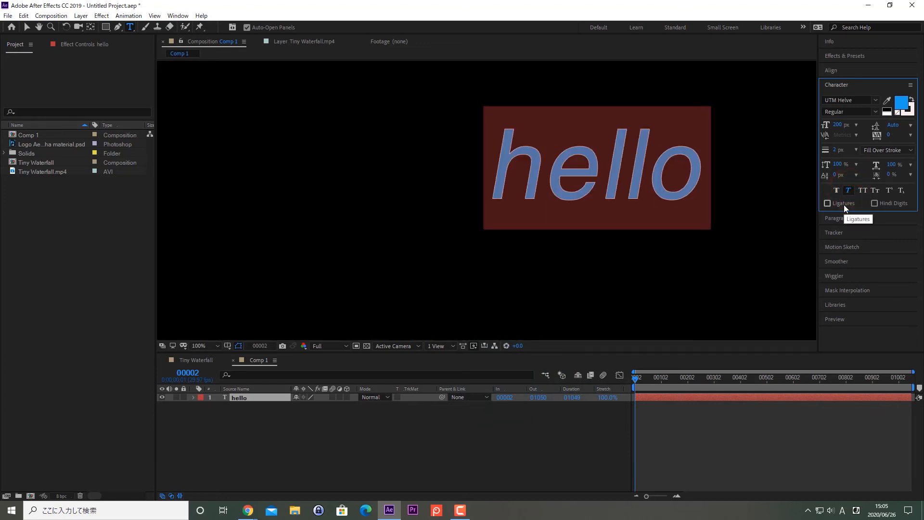
{"action": "left_click", "coordinate": [839, 150]}
{"action": "type", "text": "1"}
Set the font size of the "hello" text to 100 px and deselect the layer.
{"action": "key", "text": "shift+Tab"}
{"action": "type", "text": "100"}
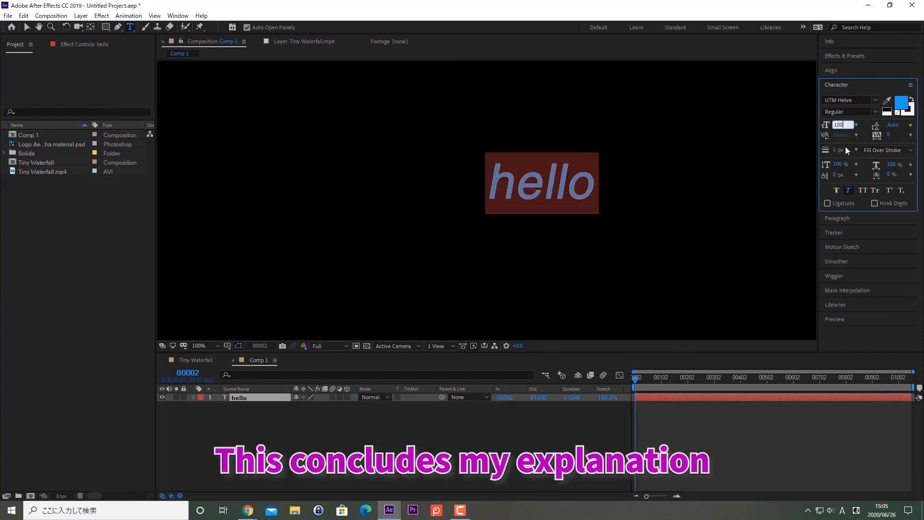
{"action": "key", "text": "Return"}
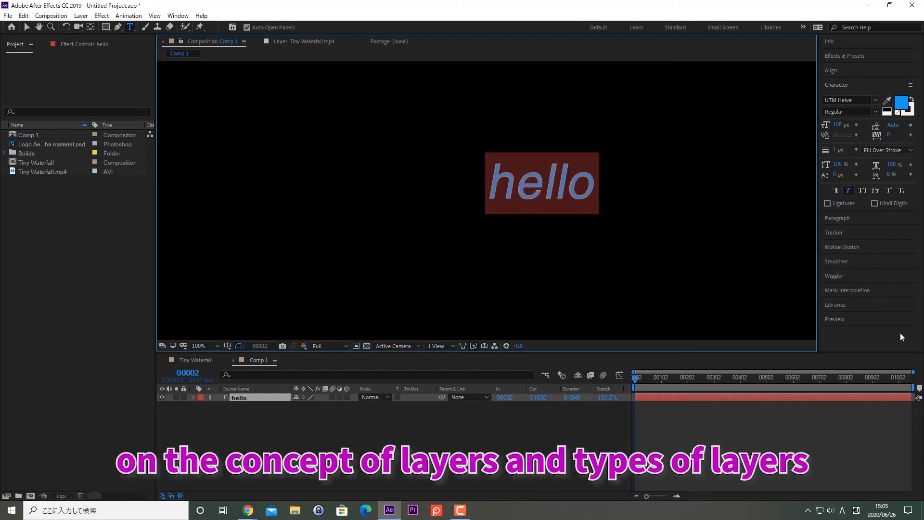
{"action": "left_click", "coordinate": [466, 449]}
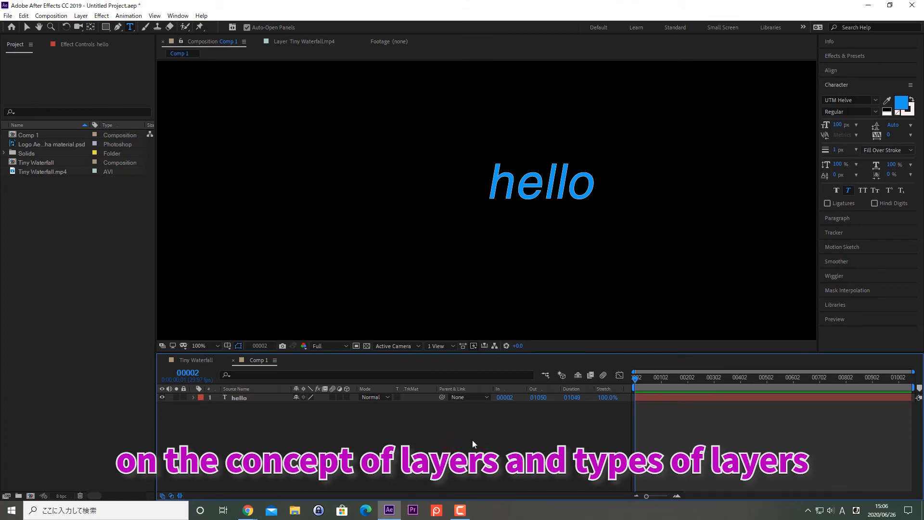